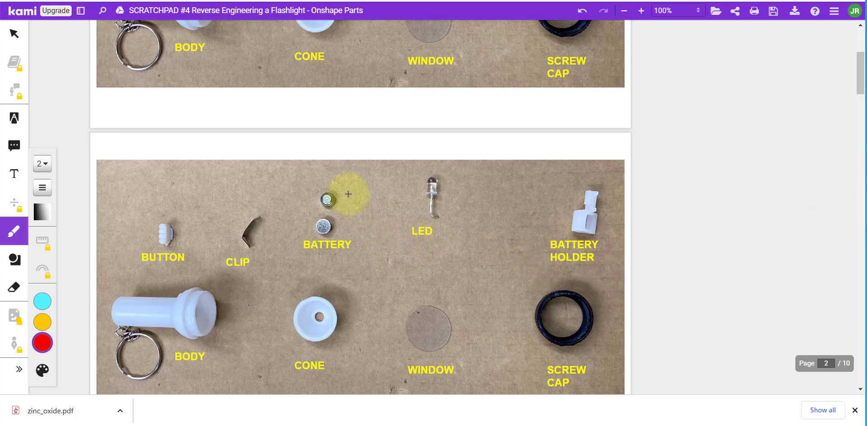
# Circle the battery in red on page 2 of the scratchpad photos.
pyautogui.moveTo(348, 197)
pyautogui.mouseDown()
pyautogui.moveTo(313, 189)
pyautogui.moveTo(292, 217)
pyautogui.moveTo(288, 242)
pyautogui.moveTo(299, 260)
pyautogui.moveTo(356, 257)
pyautogui.moveTo(368, 217)
pyautogui.mouseUp()
pyautogui.scroll(-7, 387, 236)
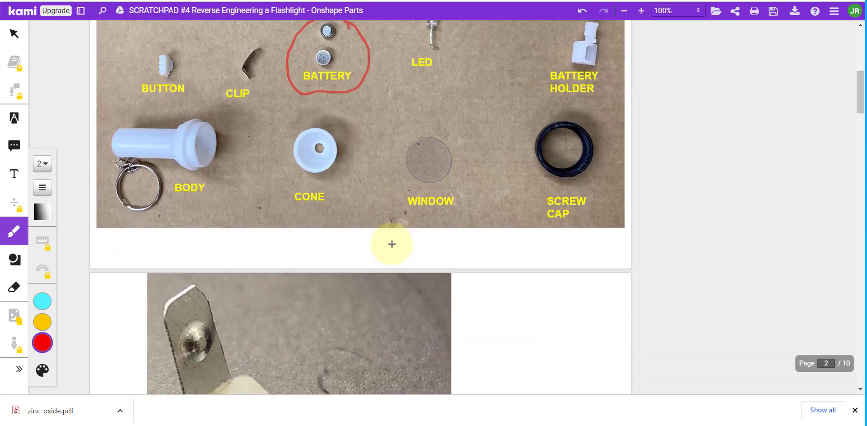
pyautogui.scroll(-20, 392, 243)
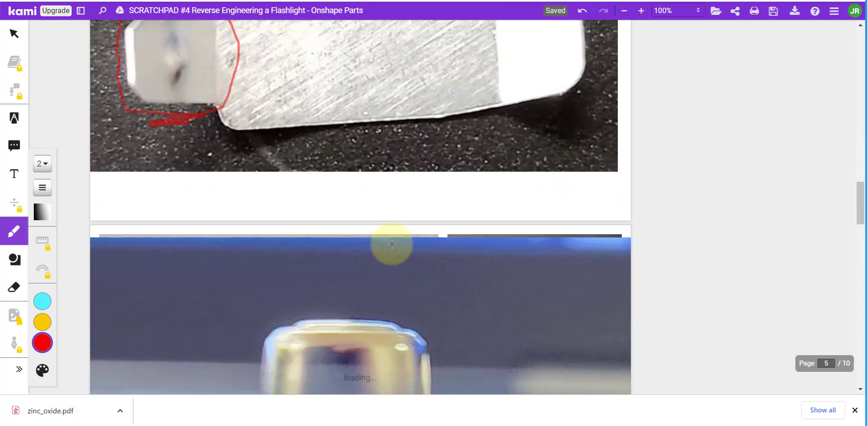
pyautogui.scroll(-1, 392, 243)
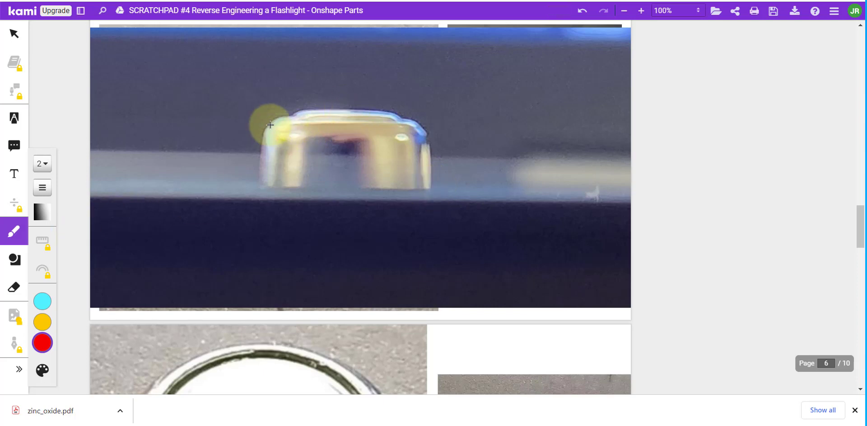
# Outline the battery cap's top edge, sides and raised top in red, with a corner mark.
pyautogui.moveTo(267, 124); pyautogui.dragTo(435, 122)
pyautogui.moveTo(433, 132); pyautogui.dragTo(425, 188)
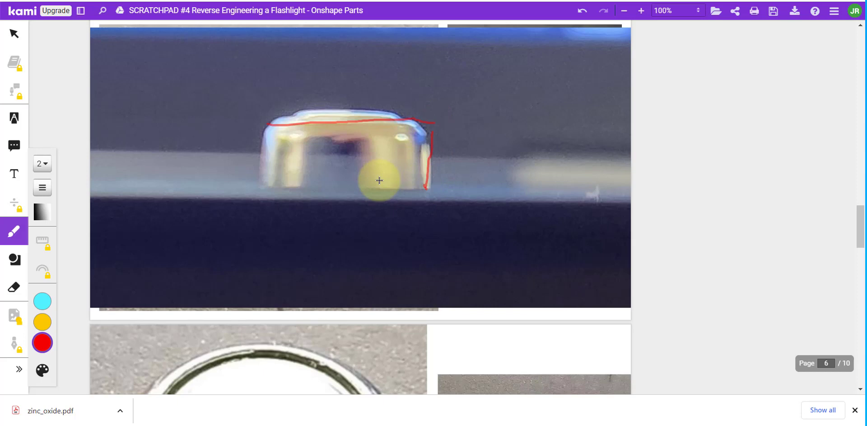
pyautogui.moveTo(267, 139)
pyautogui.mouseDown()
pyautogui.moveTo(260, 197)
pyautogui.moveTo(267, 187)
pyautogui.moveTo(444, 176)
pyautogui.mouseUp()
pyautogui.moveTo(296, 117)
pyautogui.mouseDown()
pyautogui.moveTo(298, 110)
pyautogui.moveTo(396, 115)
pyautogui.mouseUp()
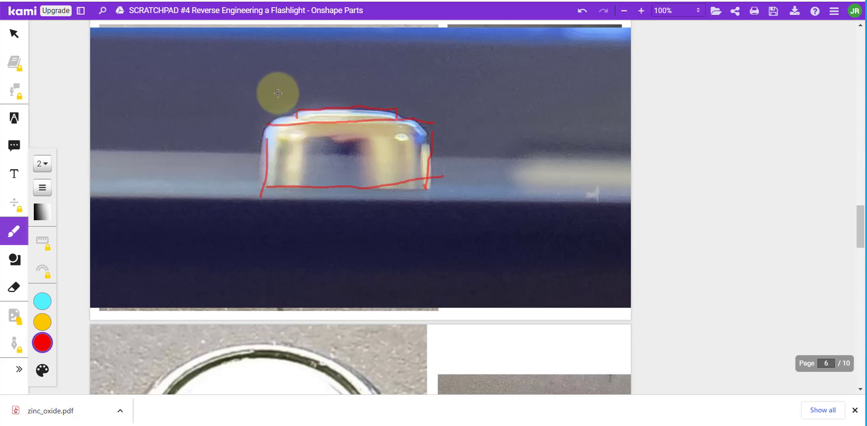
pyautogui.moveTo(277, 93); pyautogui.dragTo(281, 109)
# Draw arrows at the cap's flat top and outer rim, trace the side step line, then switch to Onshape.
pyautogui.scroll(-6, 356, 169)
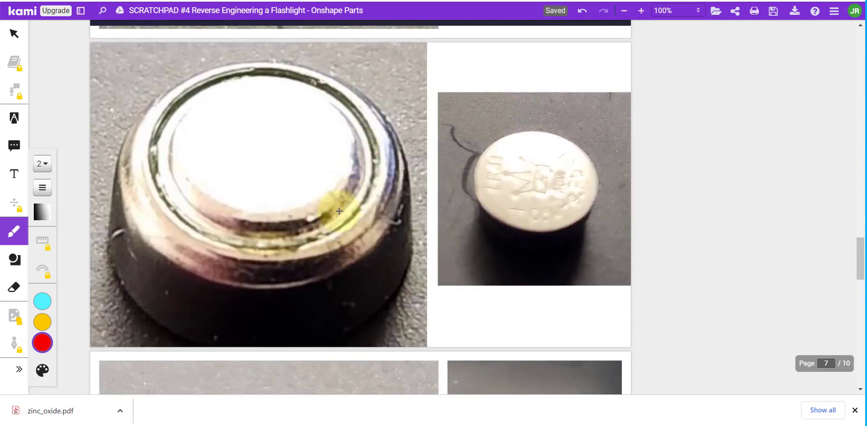
pyautogui.moveTo(296, 134)
pyautogui.mouseDown()
pyautogui.moveTo(272, 156)
pyautogui.moveTo(270, 147)
pyautogui.moveTo(271, 157)
pyautogui.moveTo(290, 153)
pyautogui.mouseUp()
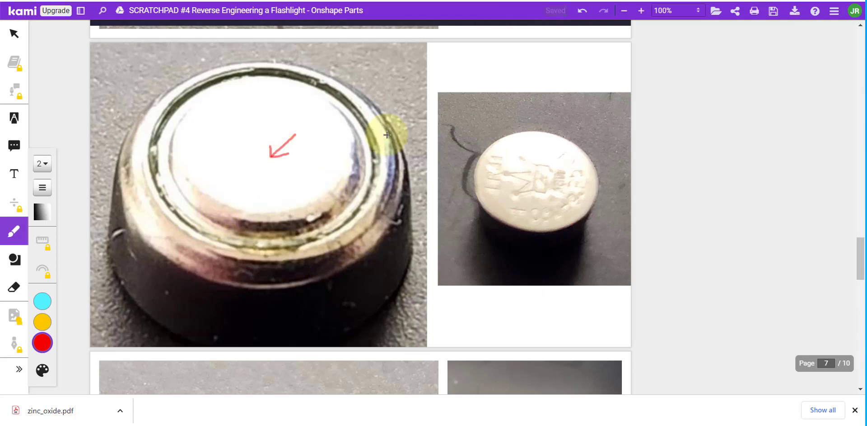
pyautogui.moveTo(413, 116)
pyautogui.mouseDown()
pyautogui.moveTo(398, 130)
pyautogui.moveTo(401, 115)
pyautogui.moveTo(416, 129)
pyautogui.mouseUp()
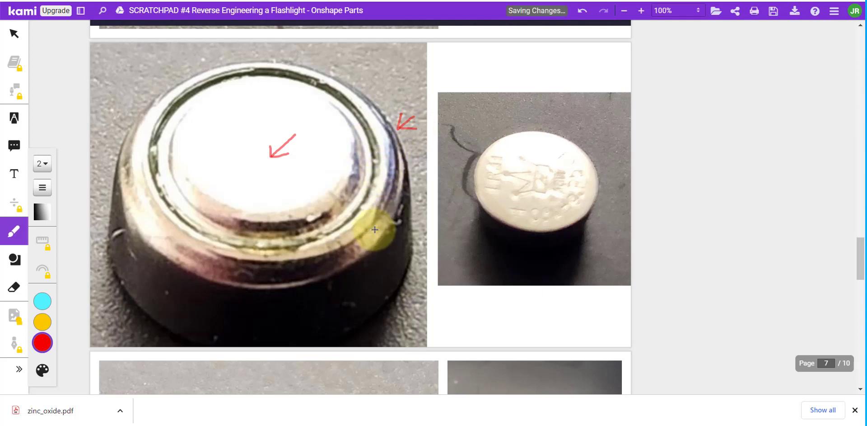
pyautogui.scroll(-1, 373, 230)
pyautogui.moveTo(348, 145)
pyautogui.mouseDown()
pyautogui.moveTo(381, 168)
pyautogui.moveTo(382, 240)
pyautogui.mouseUp()
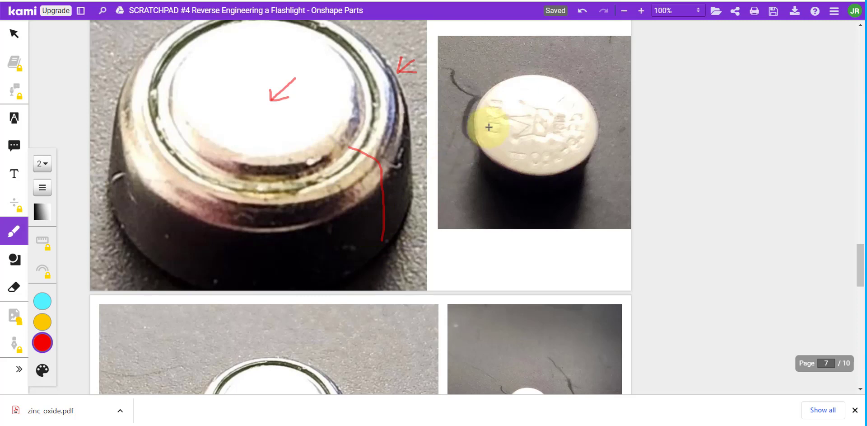
pyautogui.scroll(-1, 470, 179)
pyautogui.scroll(2, 470, 180)
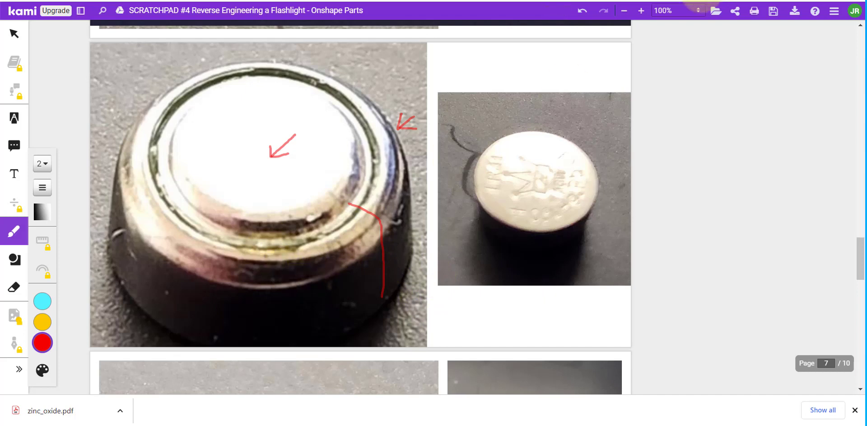
pyautogui.hotkey('ctrl', 'Tab')
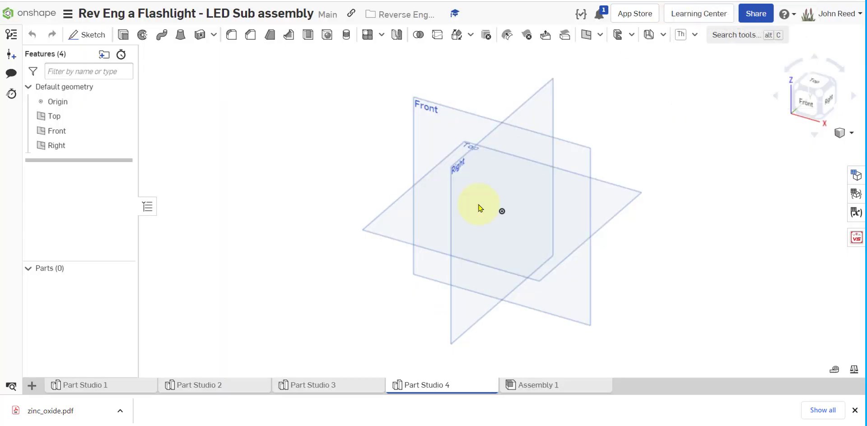
# Create Sketch 1 on the Front plane, viewed normal and zoomed in around the origin.
pyautogui.click(87, 35)
pyautogui.click(425, 111)
pyautogui.press('n')
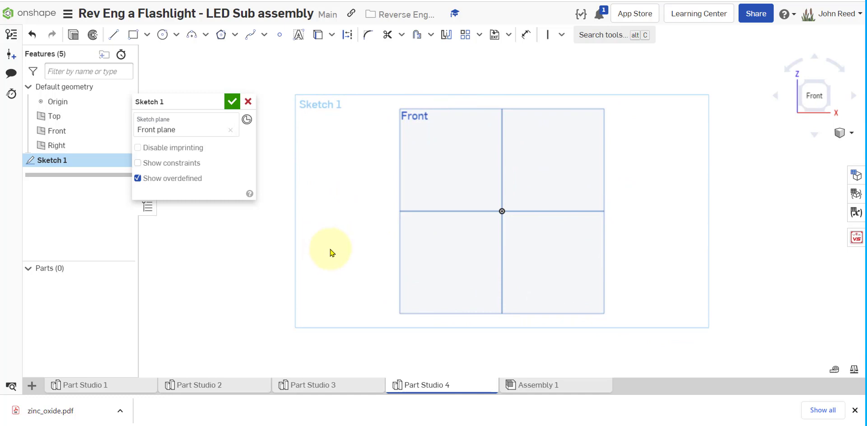
pyautogui.scroll(5, 494, 286)
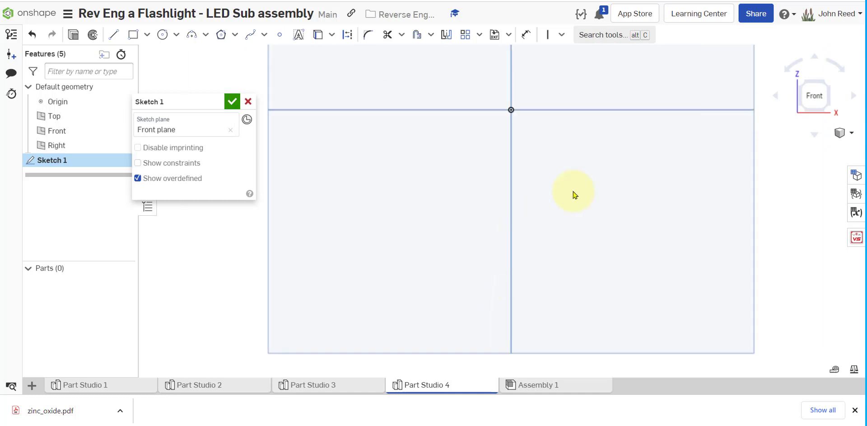
pyautogui.moveTo(575, 191); pyautogui.dragTo(523, 347, button='middle')
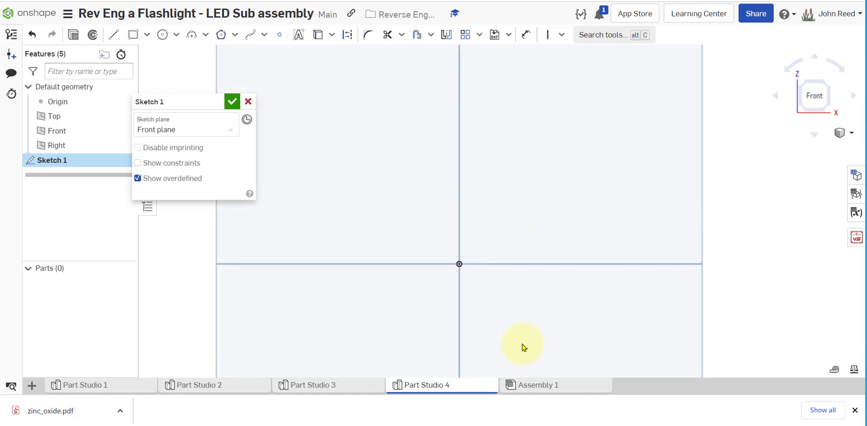
# Draw a horizontal line from the origin of length .305/2 (0.153) and place its dimension below.
pyautogui.click(114, 35)
pyautogui.moveTo(461, 263); pyautogui.dragTo(612, 265)
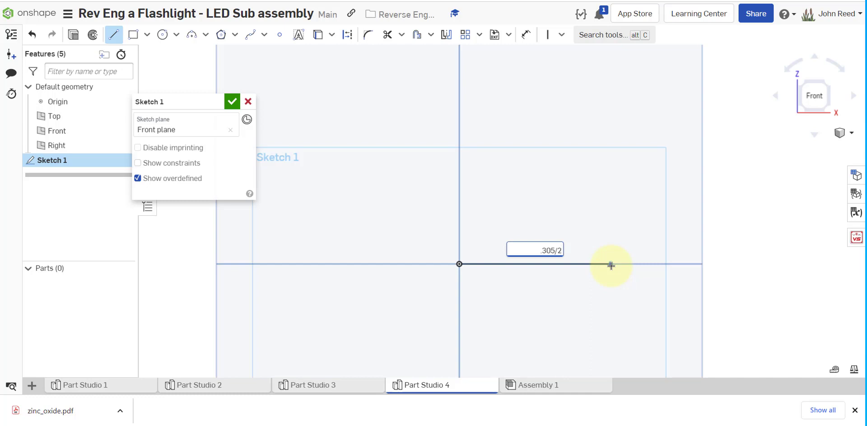
pyautogui.press('Return')
pyautogui.scroll(5, 542, 319)
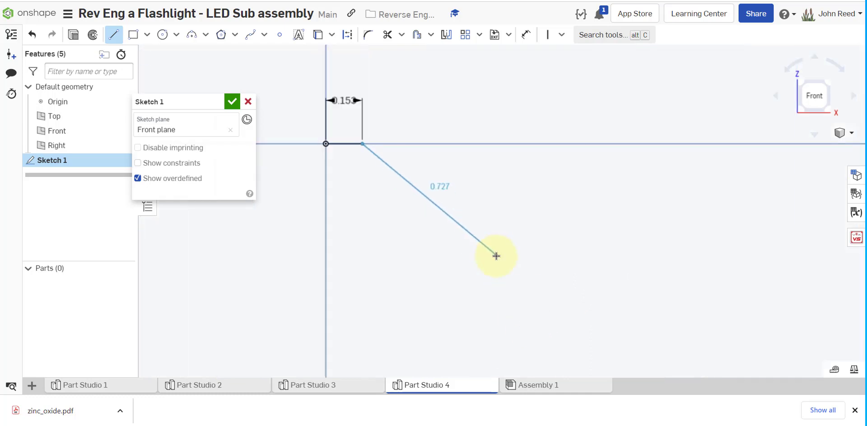
pyautogui.scroll(2, 497, 255)
pyautogui.moveTo(587, 263); pyautogui.dragTo(665, 284, button='middle')
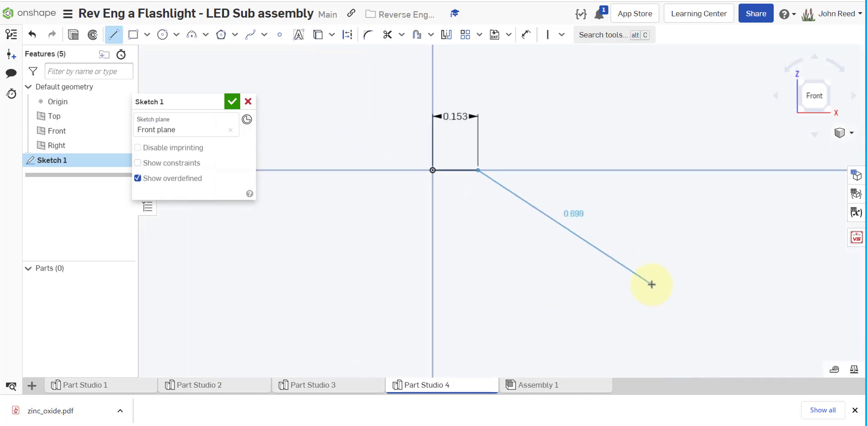
pyautogui.press('Escape')
pyautogui.moveTo(457, 116); pyautogui.dragTo(501, 238)
pyautogui.scroll(2, 616, 238)
pyautogui.moveTo(574, 242); pyautogui.dragTo(639, 282, button='middle')
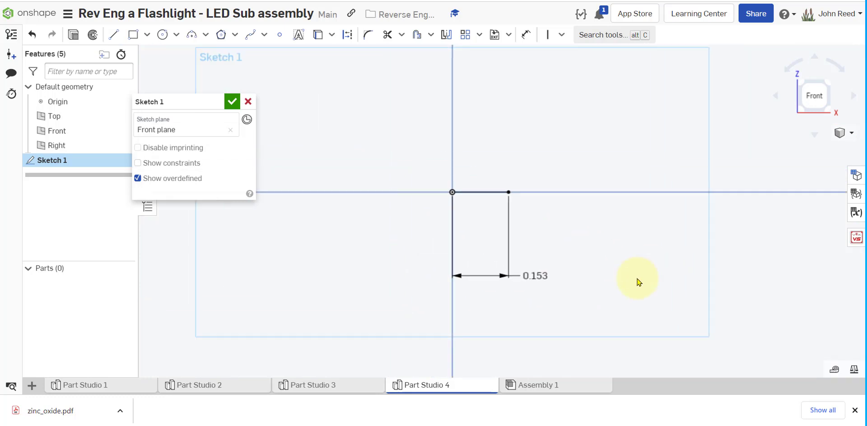
pyautogui.scroll(2, 645, 293)
pyautogui.moveTo(550, 316); pyautogui.dragTo(561, 251)
# Draw a 0.135 vertical line up from its end, with the dimension placed to the right.
pyautogui.click(113, 34)
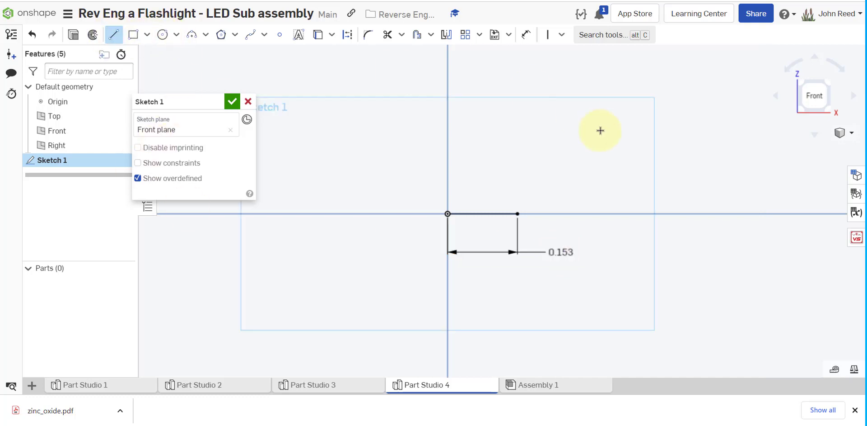
pyautogui.click(519, 214)
pyautogui.click(517, 146)
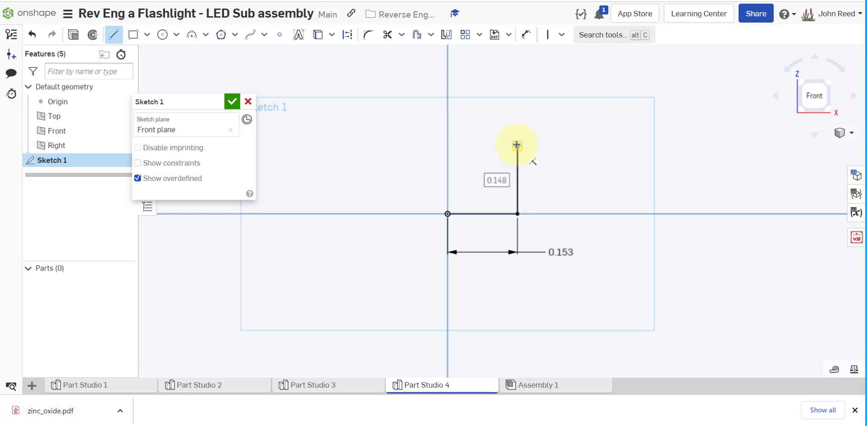
pyautogui.press('BackSpace')
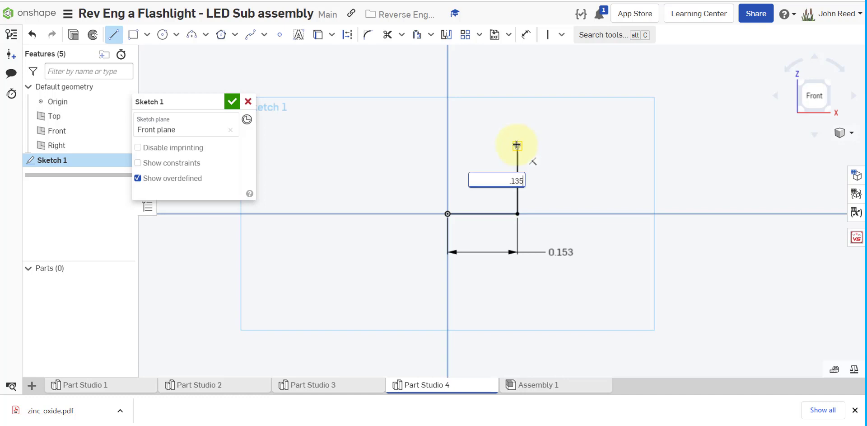
pyautogui.press('Return')
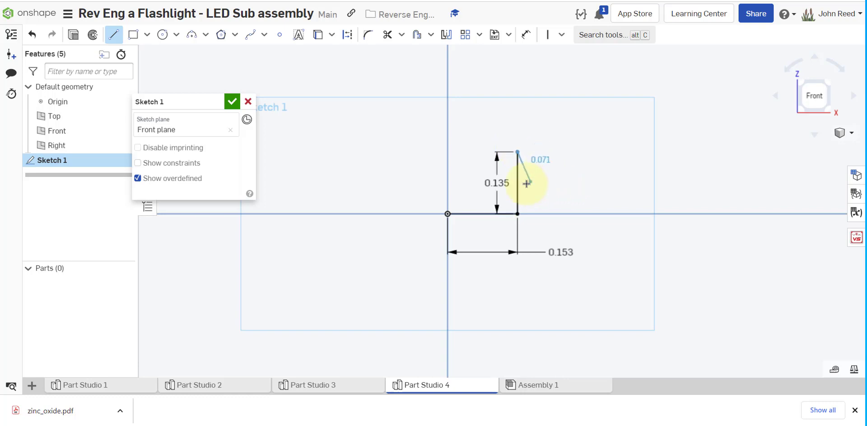
pyautogui.press('Escape')
pyautogui.moveTo(496, 182); pyautogui.dragTo(574, 182)
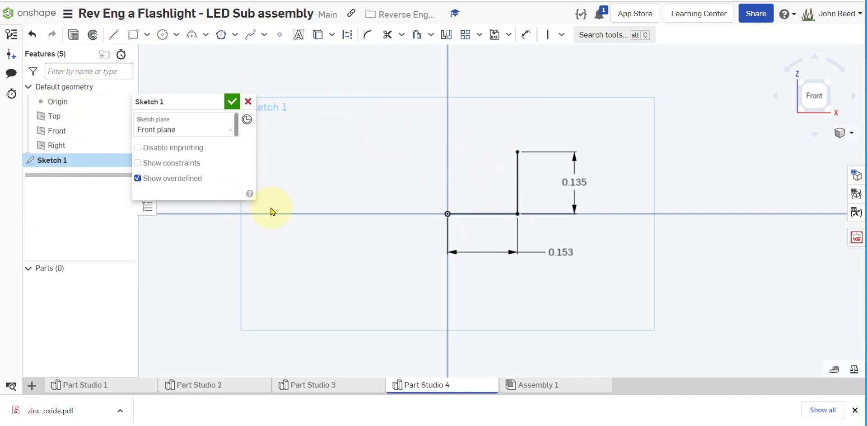
# Draw a 0.14 tall vertical construction line rising from the bottom line's midpoint.
pyautogui.scroll(3, 325, 204)
pyautogui.moveTo(393, 187); pyautogui.dragTo(284, 227, button='middle')
pyautogui.click(113, 35)
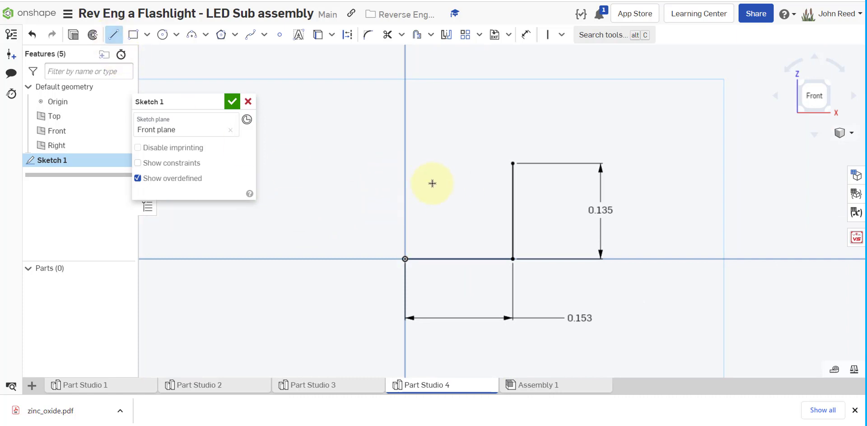
pyautogui.press('d')
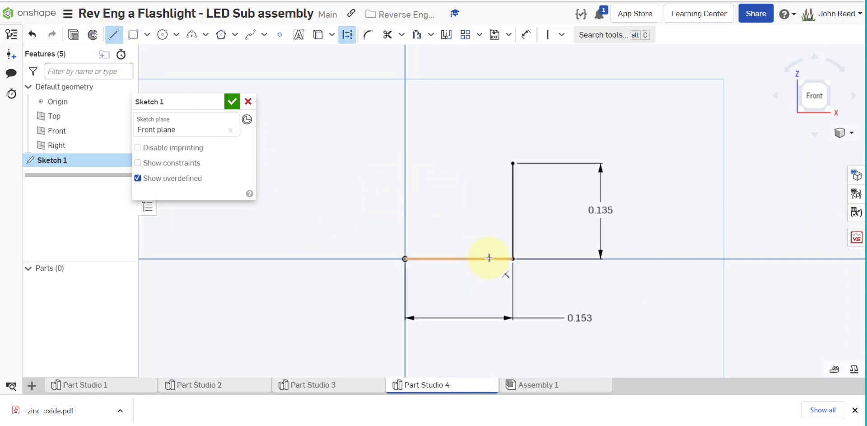
pyautogui.click(489, 259)
pyautogui.click(487, 127)
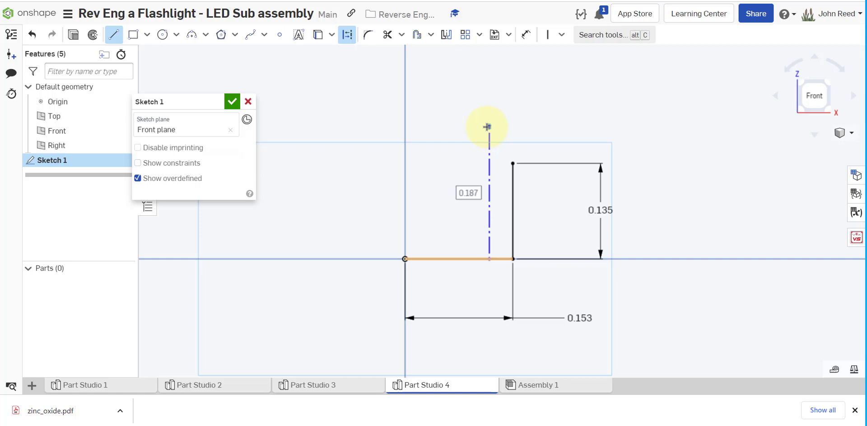
pyautogui.write('.14')
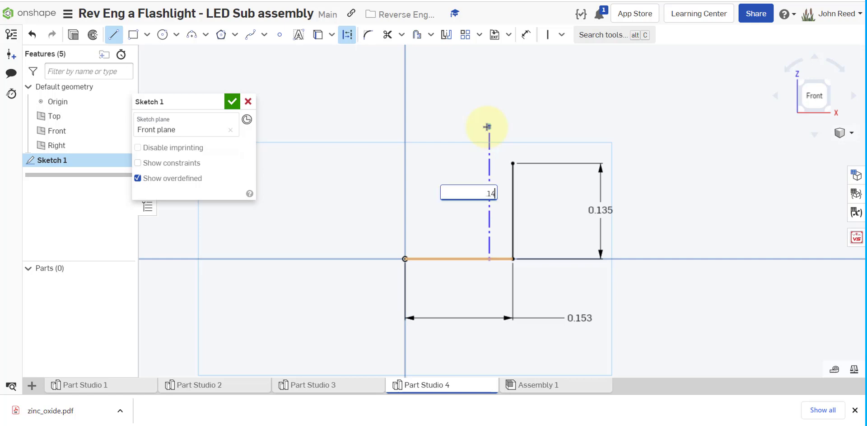
pyautogui.write('0')
pyautogui.press('Return')
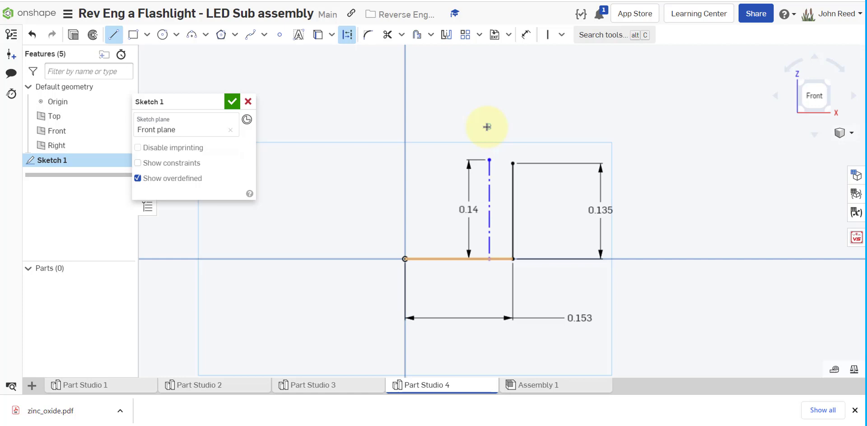
pyautogui.press('Escape')
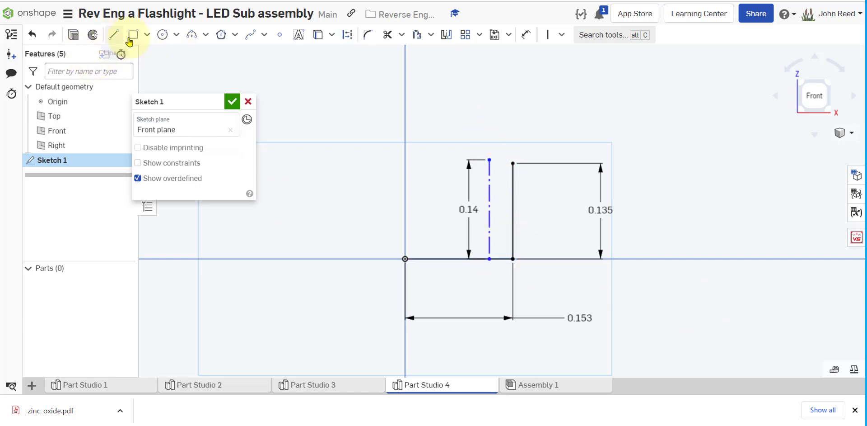
# Dimension the right vertical line to the construction line as Ø0.06, entered as (.305-.185)/2.
pyautogui.click(525, 35)
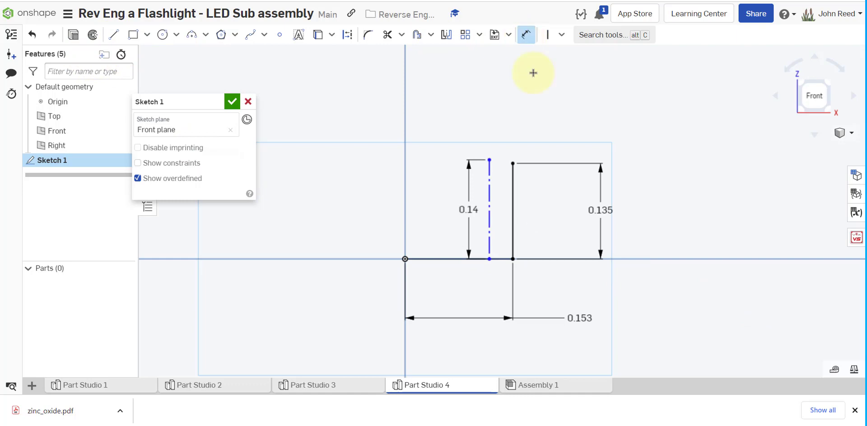
pyautogui.click(513, 208)
pyautogui.click(490, 217)
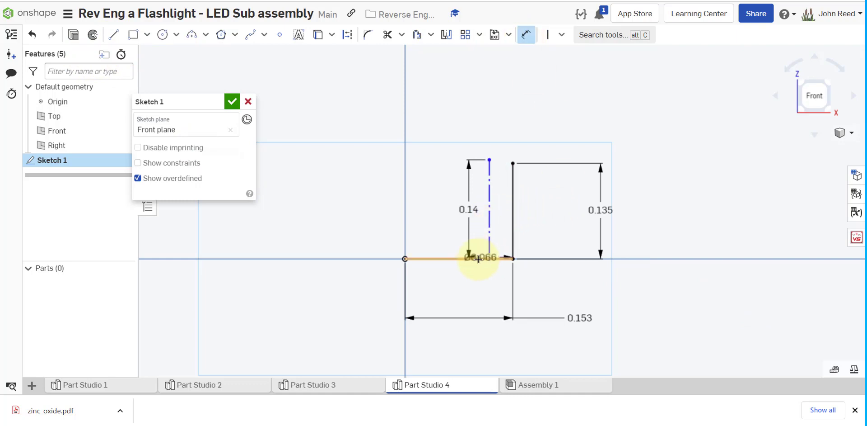
pyautogui.click(442, 287)
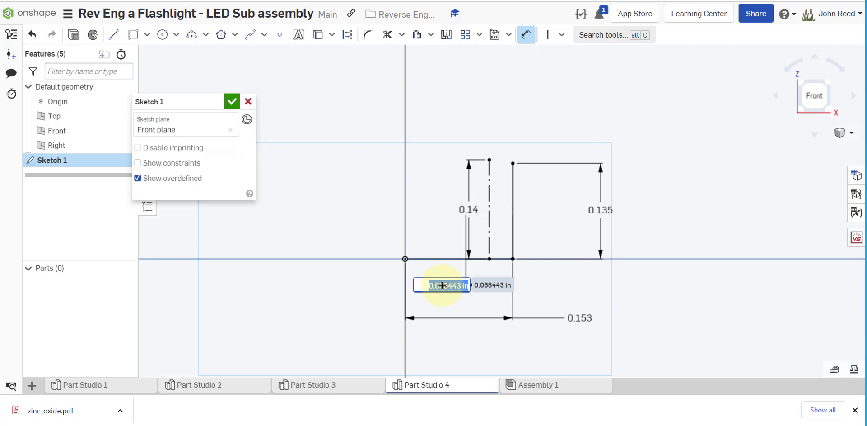
pyautogui.press('BackSpace')
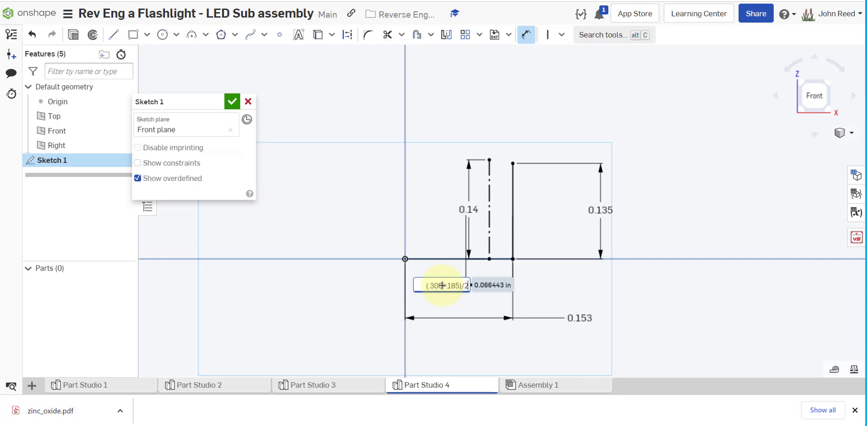
pyautogui.press('Return')
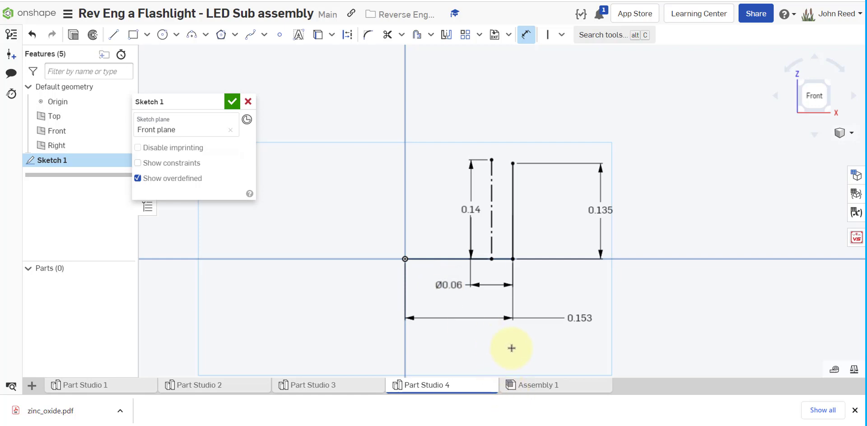
# Draw the cap step: a 0.03 line left from the right line's top, then 0.005 up.
pyautogui.scroll(3, 509, 317)
pyautogui.moveTo(552, 172); pyautogui.dragTo(569, 248, button='middle')
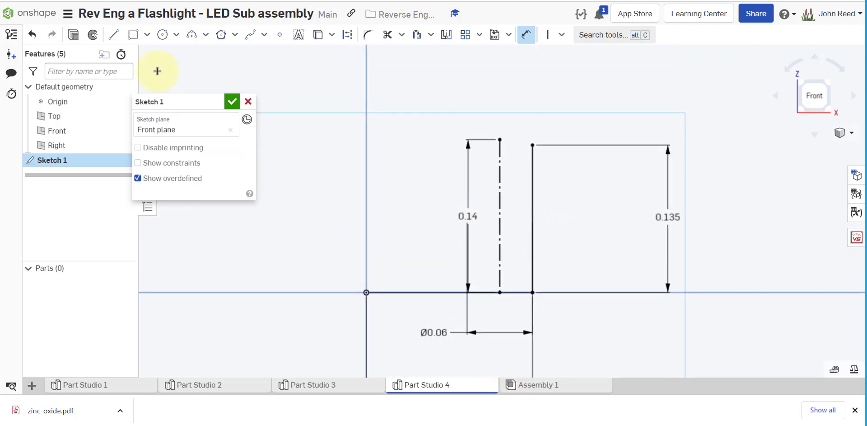
pyautogui.click(113, 35)
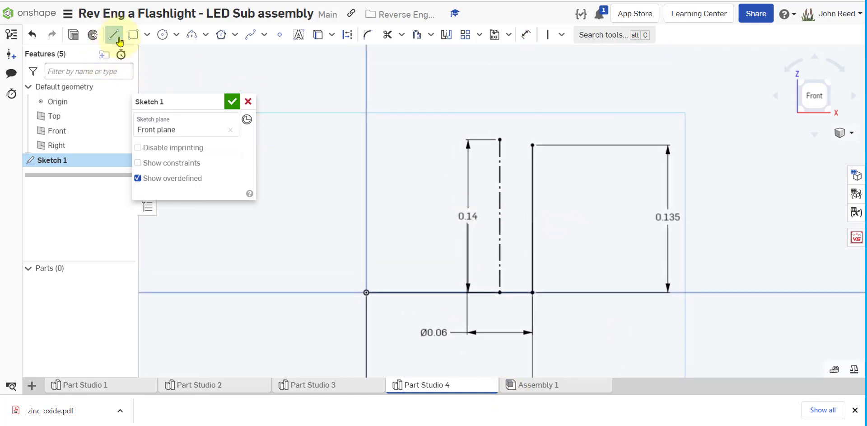
pyautogui.click(532, 145)
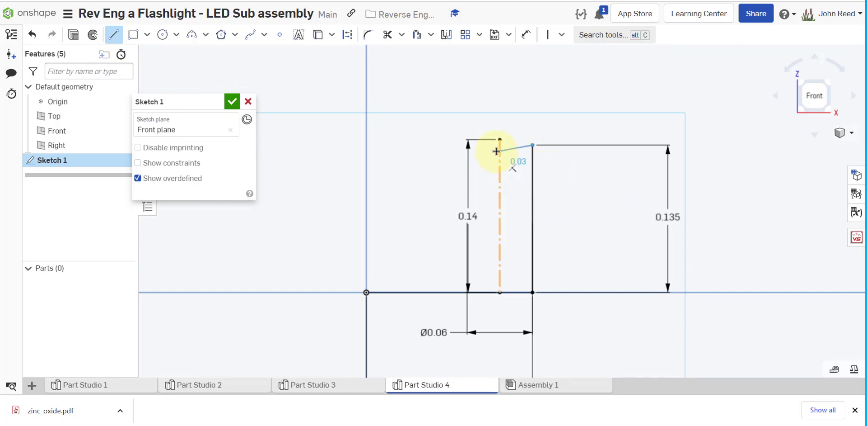
pyautogui.click(497, 146)
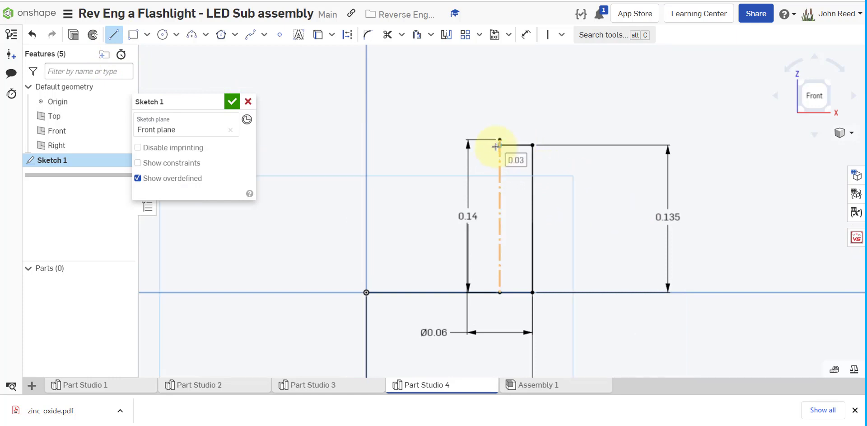
pyautogui.scroll(3, 498, 136)
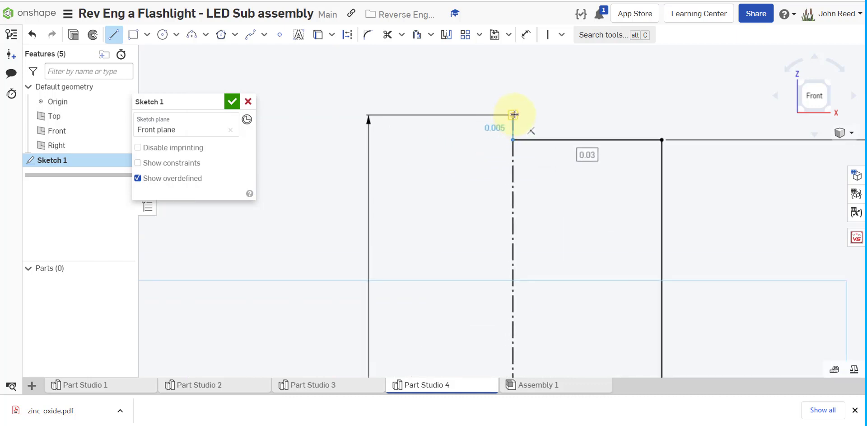
pyautogui.click(513, 115)
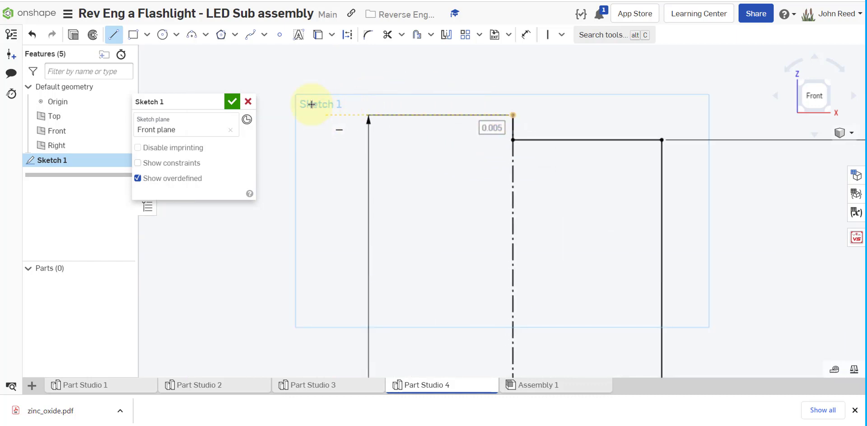
# Draw the top edge left to the vertical axis, close down to the origin, and finish Sketch 1.
pyautogui.click(515, 114)
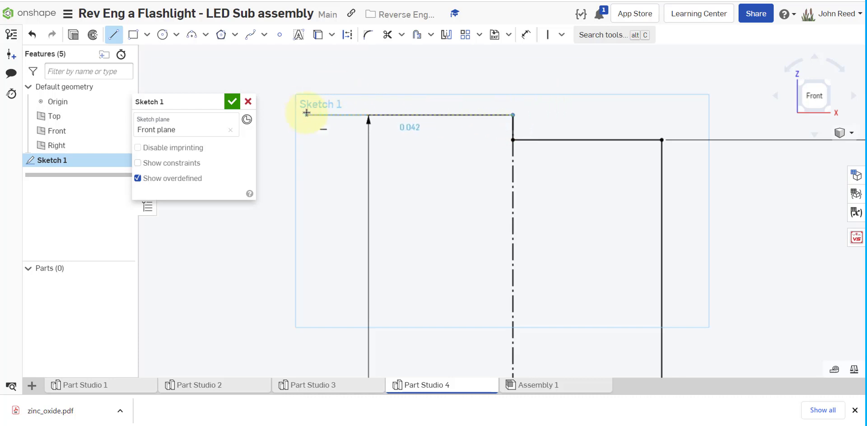
pyautogui.scroll(-3, 307, 112)
pyautogui.moveTo(296, 168); pyautogui.dragTo(526, 150, button='middle')
pyautogui.scroll(-3, 524, 152)
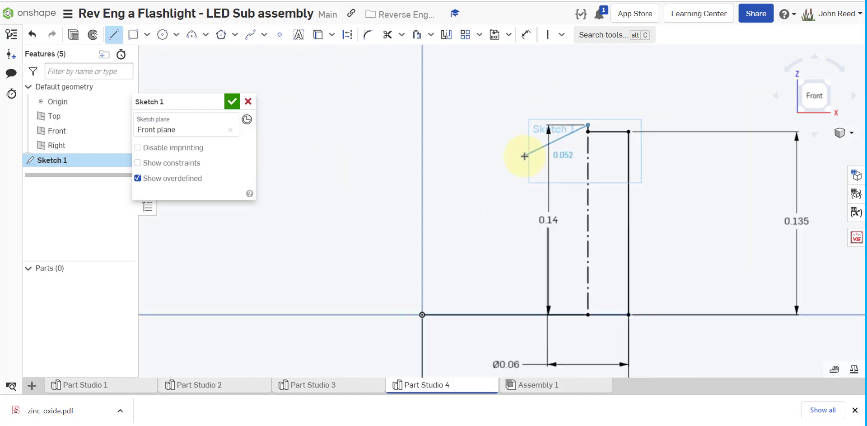
pyautogui.click(422, 124)
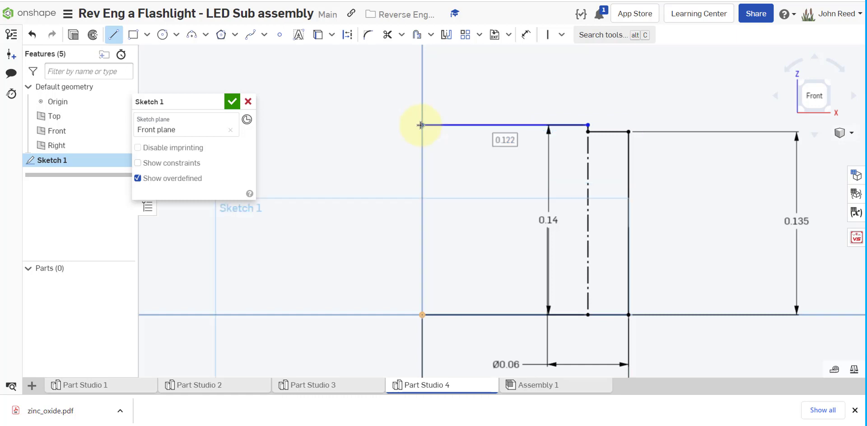
pyautogui.click(421, 314)
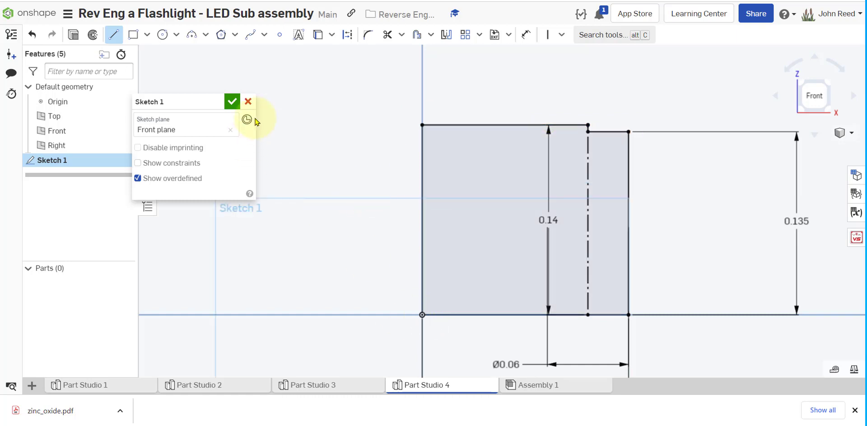
pyautogui.click(232, 102)
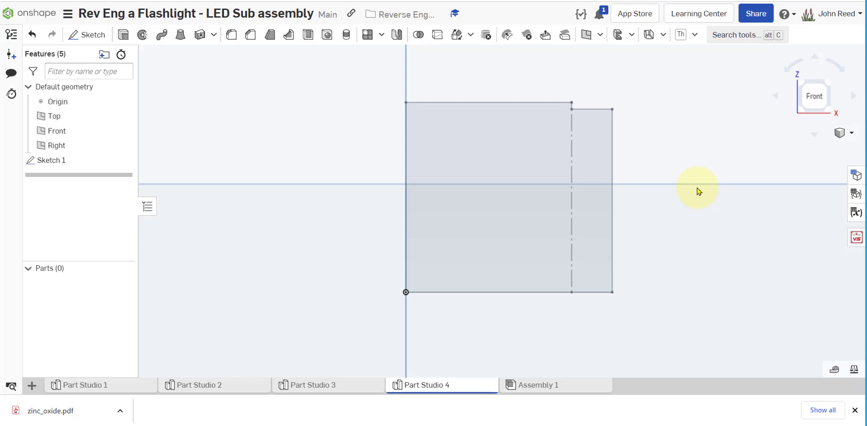
pyautogui.scroll(-5, 707, 205)
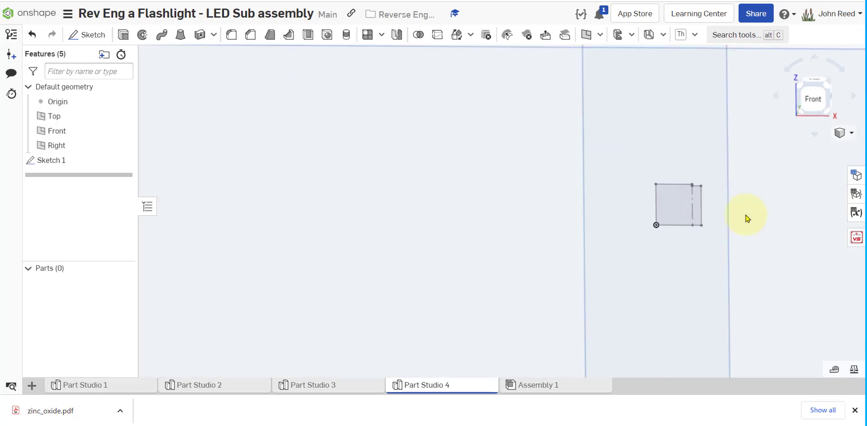
pyautogui.scroll(2, 760, 233)
pyautogui.scroll(-3, 760, 234)
pyautogui.moveTo(759, 233); pyautogui.dragTo(522, 264, button='middle')
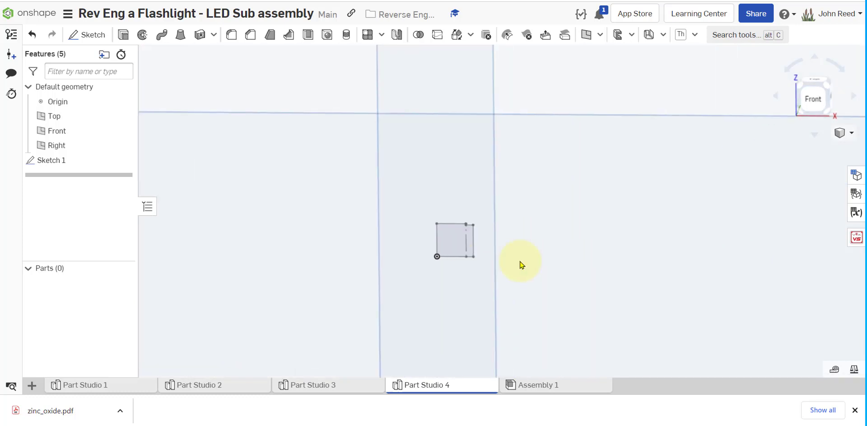
# Revolve the sketch profile a full turn about its left edge into Part 1, then hide planes and fit.
pyautogui.click(142, 35)
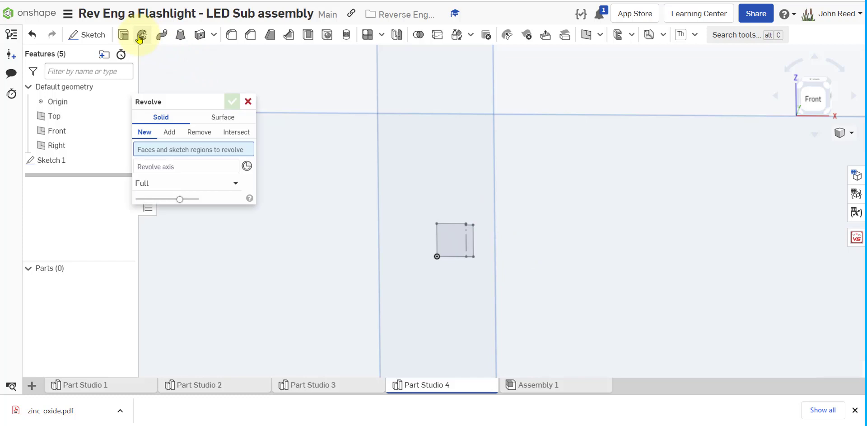
pyautogui.click(462, 241)
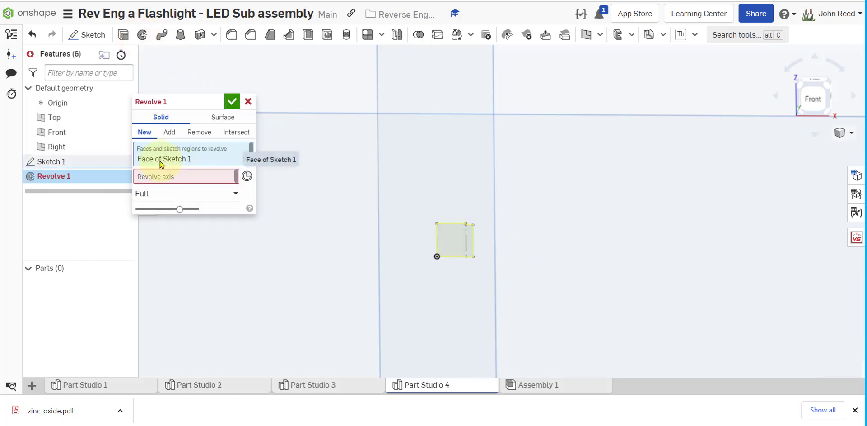
pyautogui.click(162, 180)
pyautogui.click(437, 239)
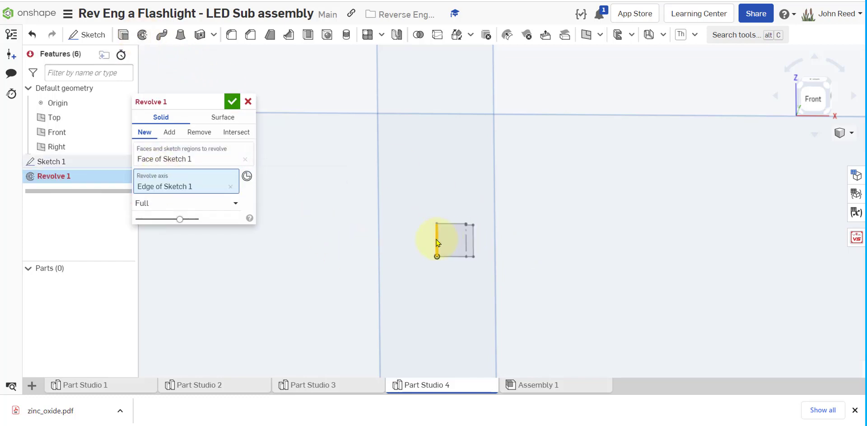
pyautogui.click(232, 102)
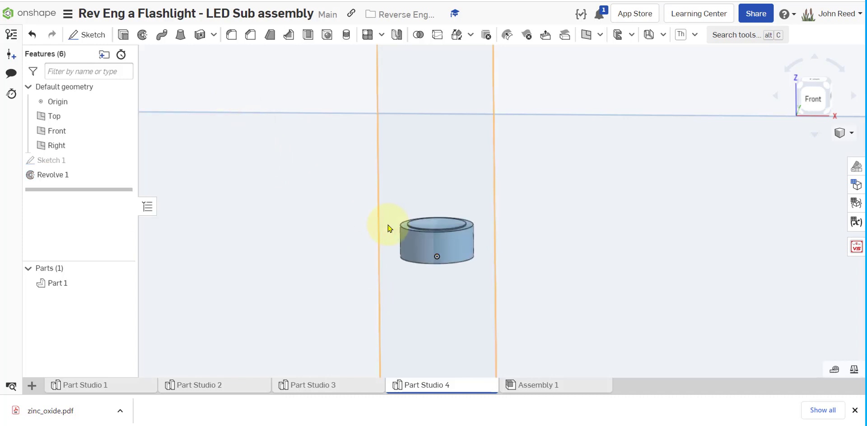
pyautogui.press('p')
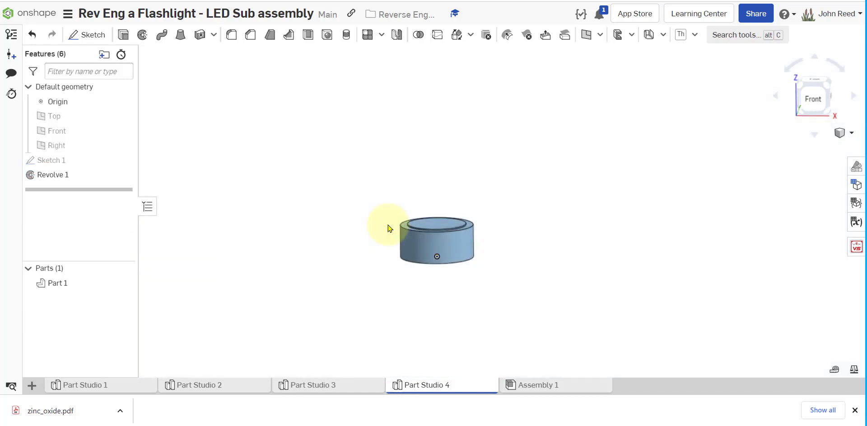
pyautogui.press('f')
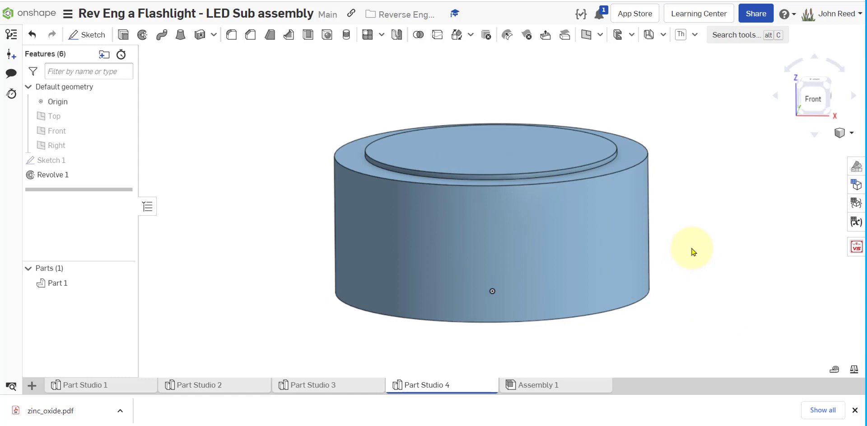
pyautogui.moveTo(694, 252)
pyautogui.mouseDown(button='right')
pyautogui.moveTo(693, 239)
pyautogui.moveTo(712, 272)
pyautogui.mouseUp(button='right')
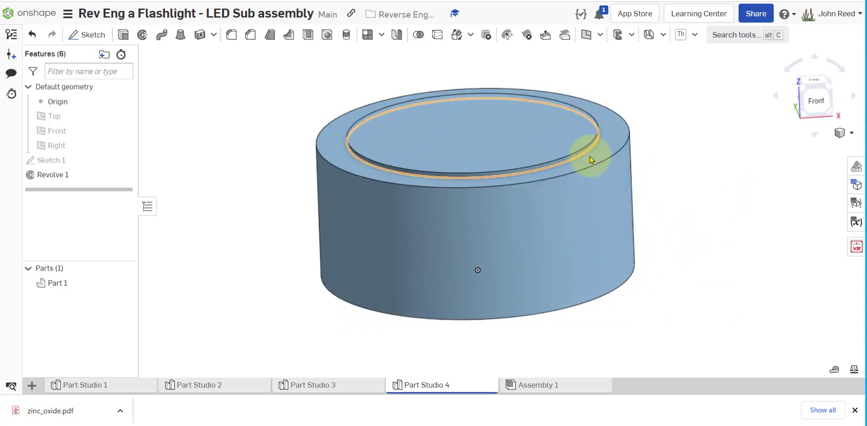
# Fillet the cylinder's outer top edge with a 0.02 in radius as Fillet 1.
pyautogui.click(231, 36)
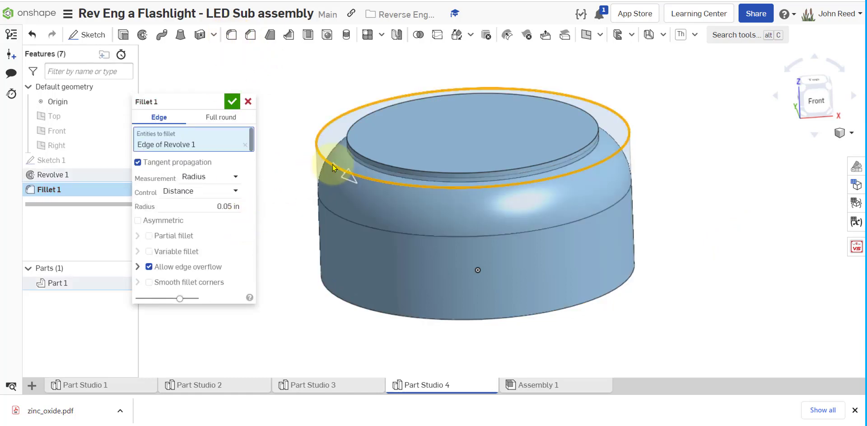
pyautogui.click(217, 206)
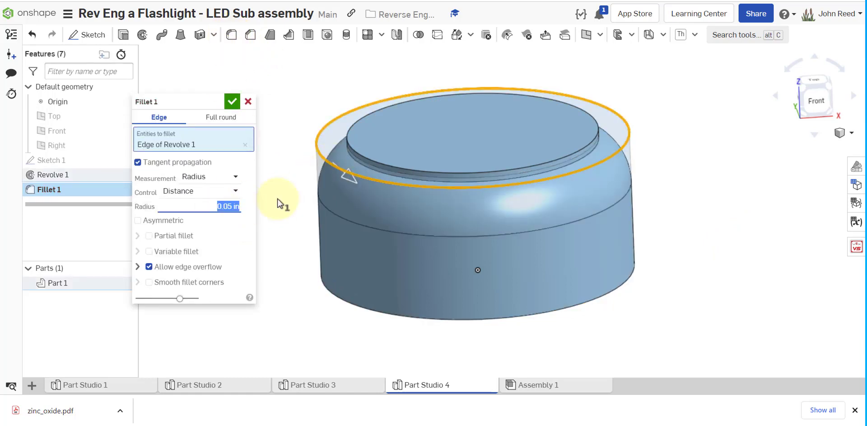
pyautogui.press('BackSpace')
pyautogui.press('Return')
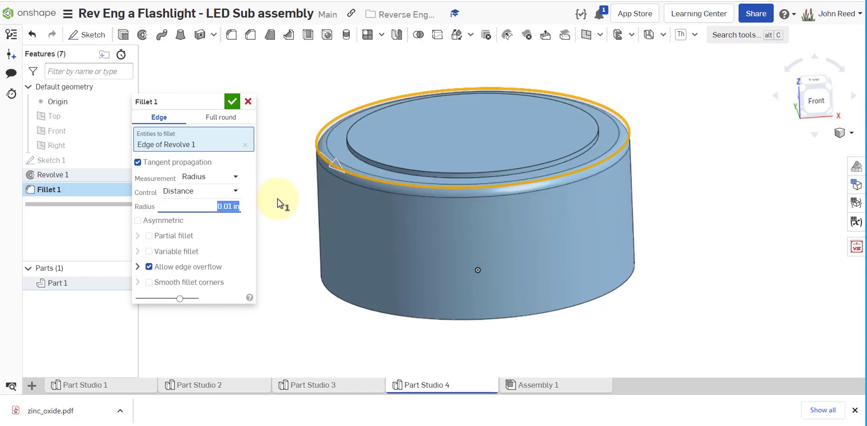
pyautogui.press('BackSpace')
pyautogui.write('.02')
pyautogui.press('Return')
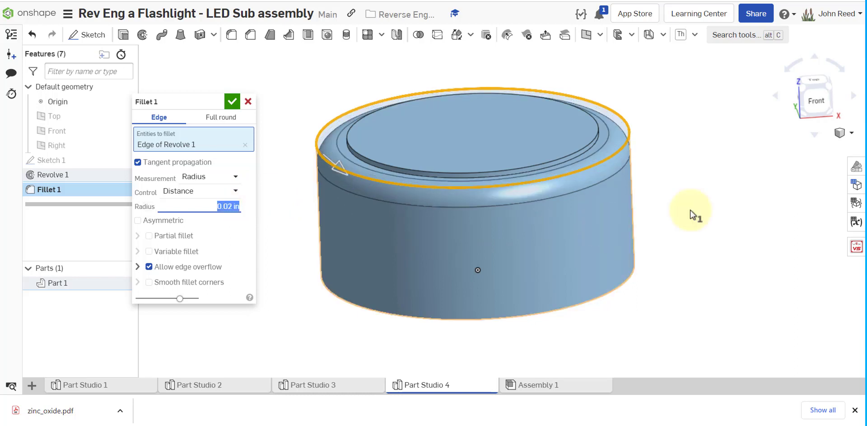
pyautogui.click(232, 101)
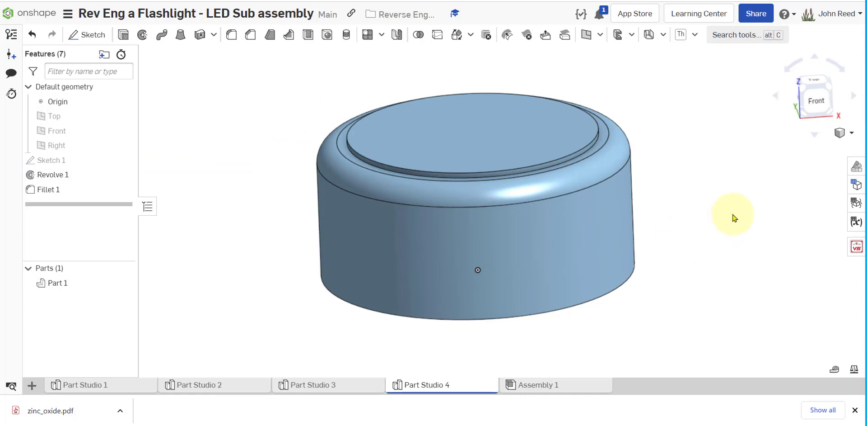
# Add Fillet 2 on the raised cap's top edge with a 0.0005 in radius.
pyautogui.click(231, 35)
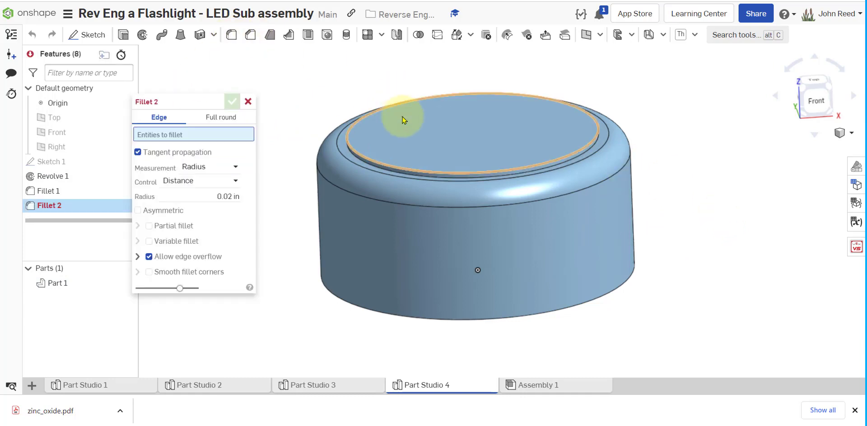
pyautogui.click(393, 170)
pyautogui.click(219, 206)
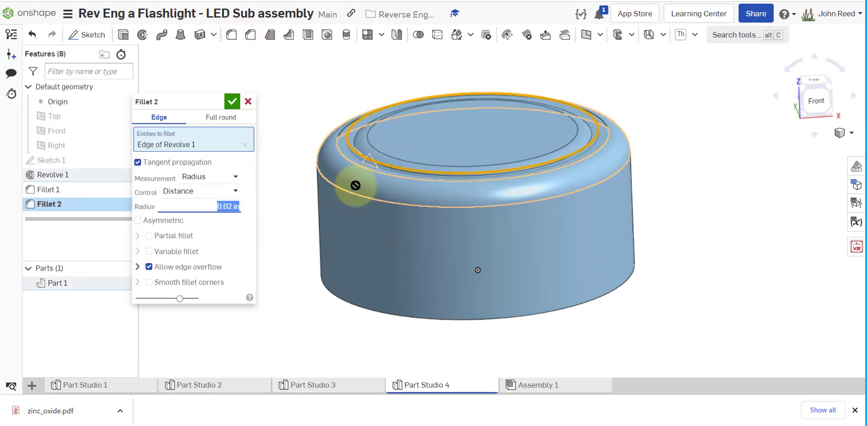
pyautogui.press('BackSpace')
pyautogui.write('.0005')
pyautogui.click(233, 100)
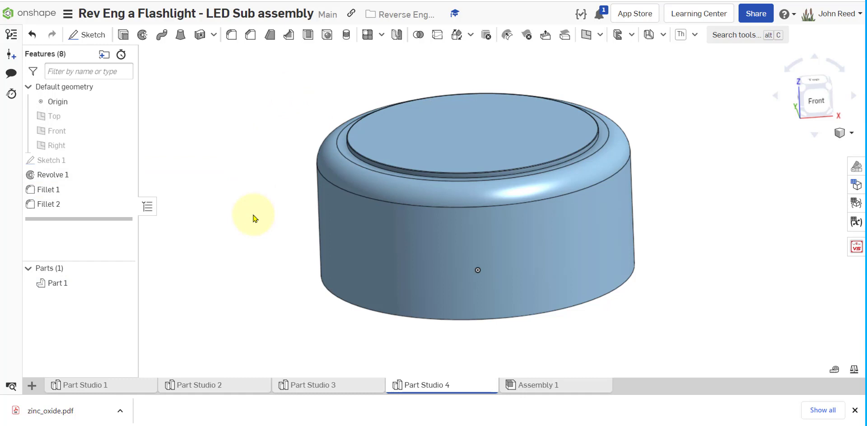
# Edit Fillet 2 to change its radius to 0.001 in.
pyautogui.doubleClick(72, 204)
pyautogui.click(237, 207)
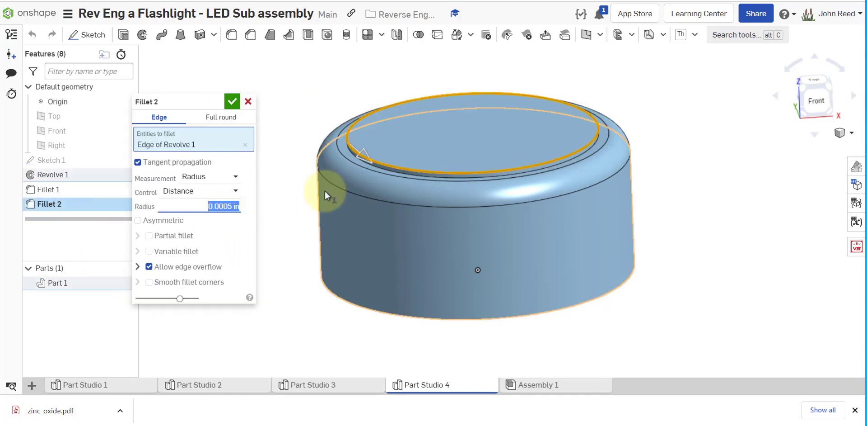
pyautogui.write('.001')
pyautogui.press('Return')
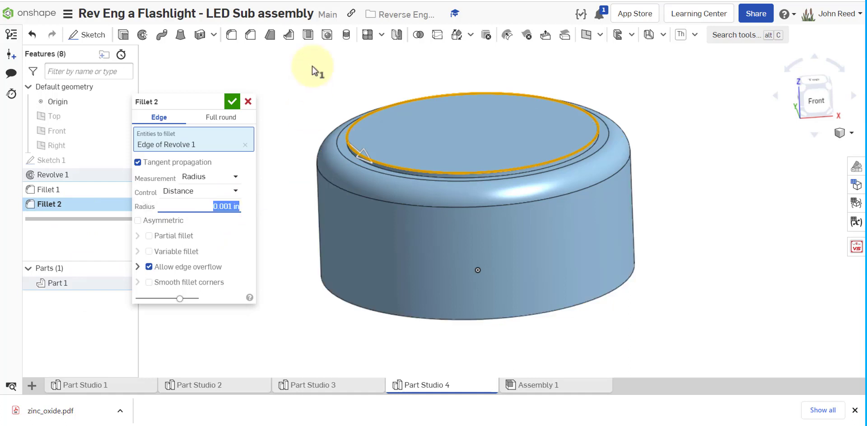
pyautogui.click(232, 102)
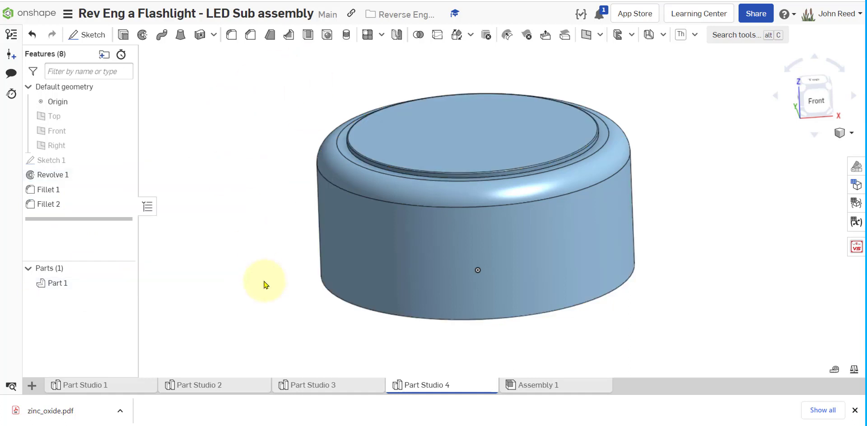
# Edit Fillet 2 again, setting its radius to 0.002 in, and tilt the view.
pyautogui.doubleClick(79, 204)
pyautogui.click(223, 199)
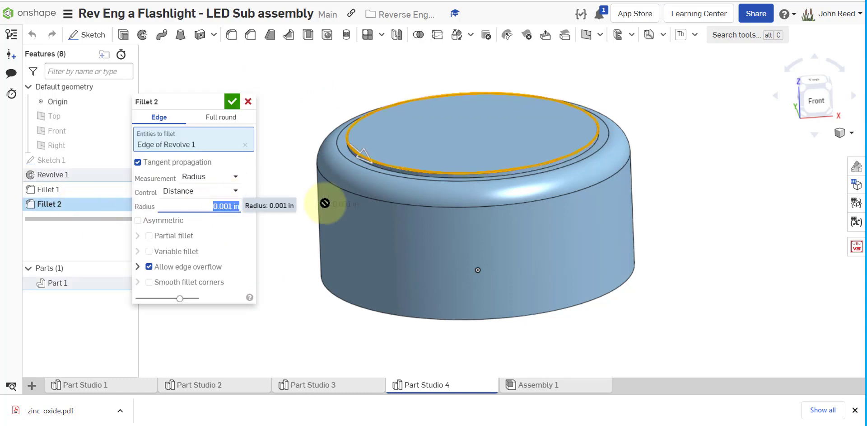
pyautogui.press('BackSpace')
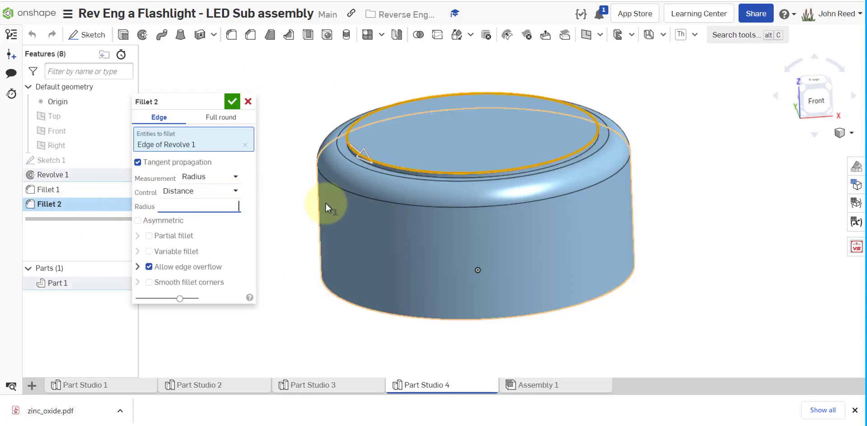
pyautogui.write('0.002')
pyautogui.press('Return')
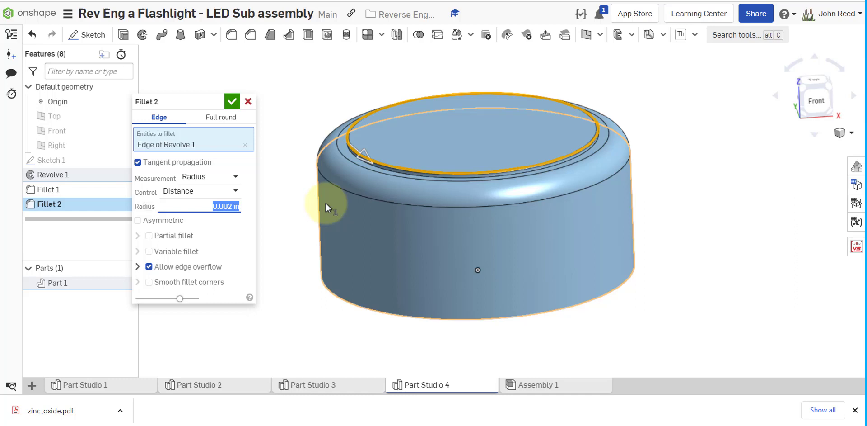
pyautogui.click(233, 101)
pyautogui.moveTo(267, 277); pyautogui.dragTo(277, 248, button='right')
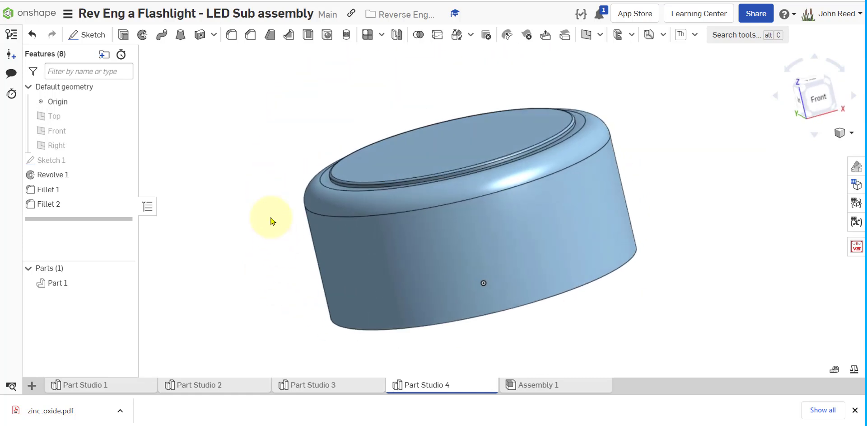